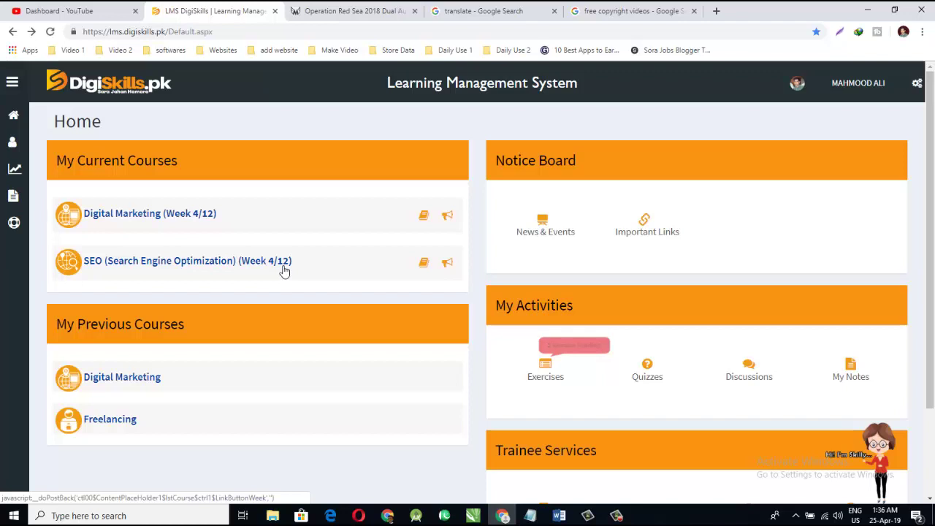
Open the Progress Timeline and examine the Digital Marketing course's overall score, weekly learning activity, quizzes and exercises charts.
left_click(13, 116)
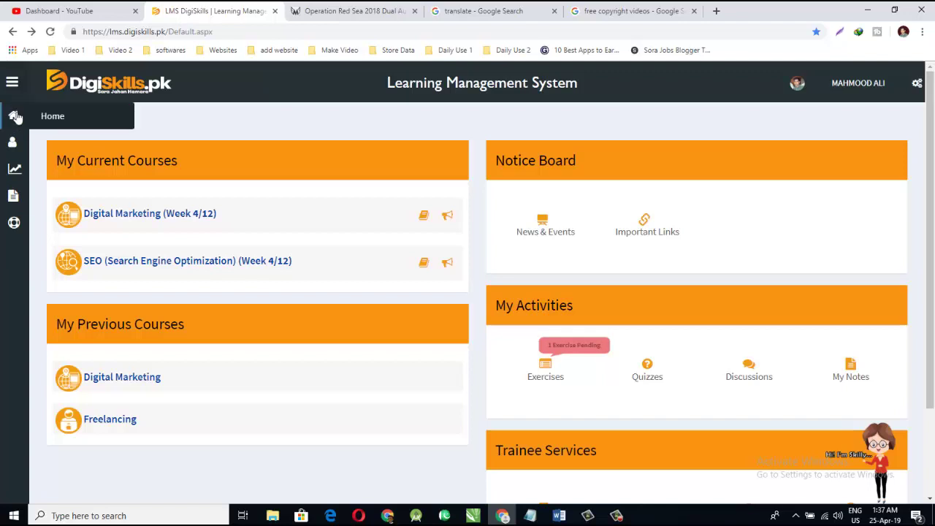
left_click(14, 117)
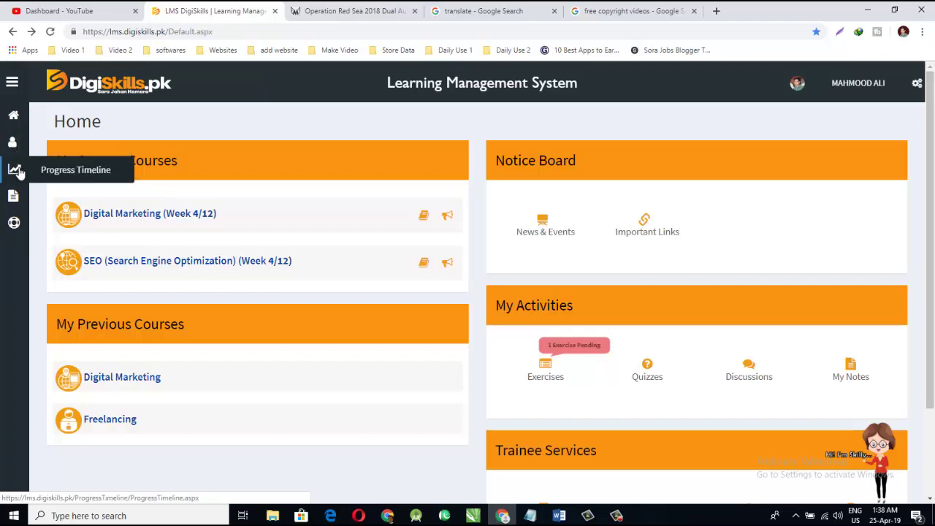
left_click(19, 173)
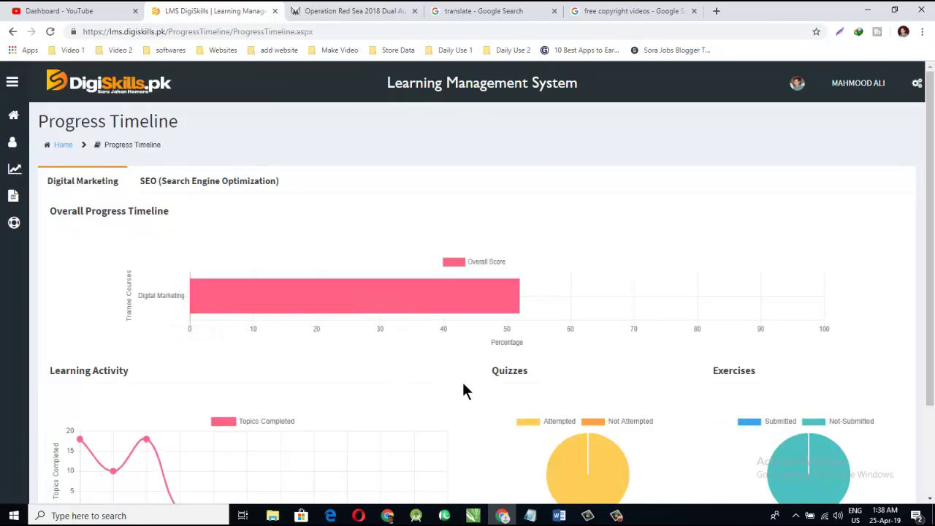
scroll(464, 388, "down", 3)
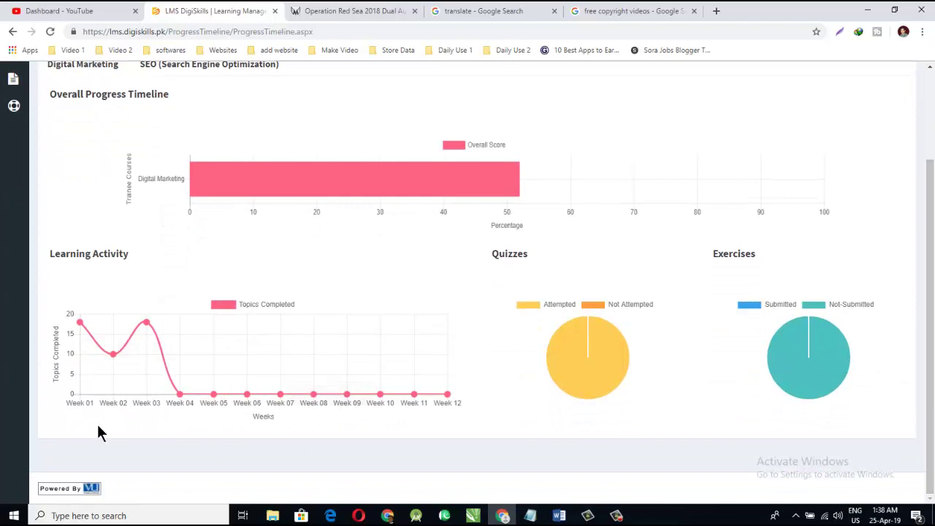
mouse_move(116, 356)
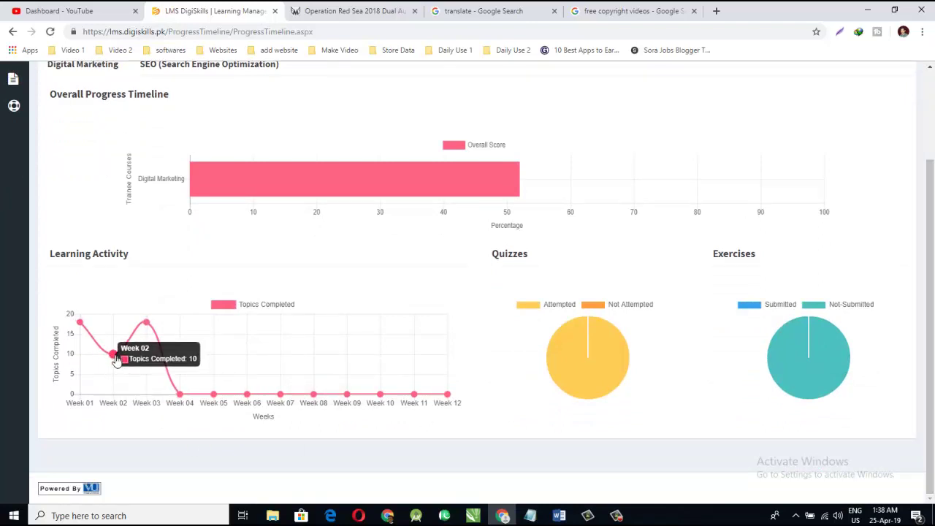
mouse_move(149, 326)
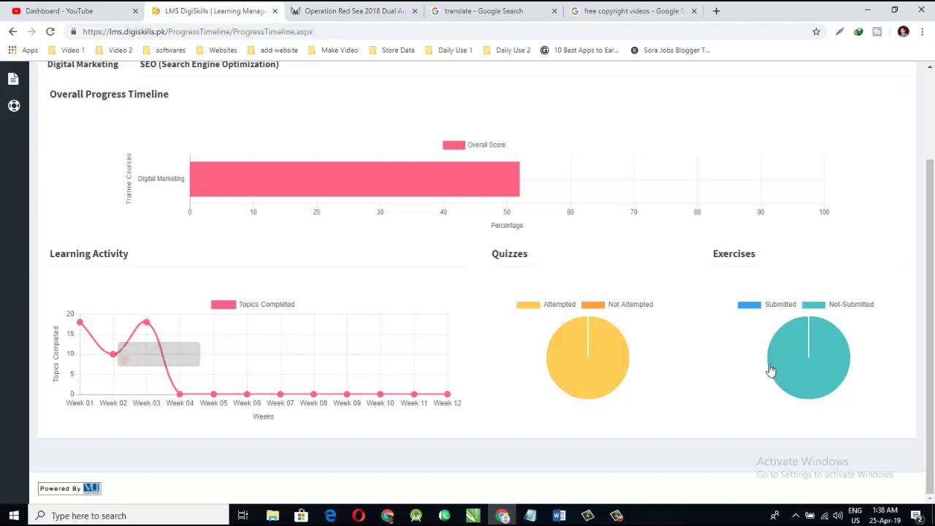
mouse_move(610, 344)
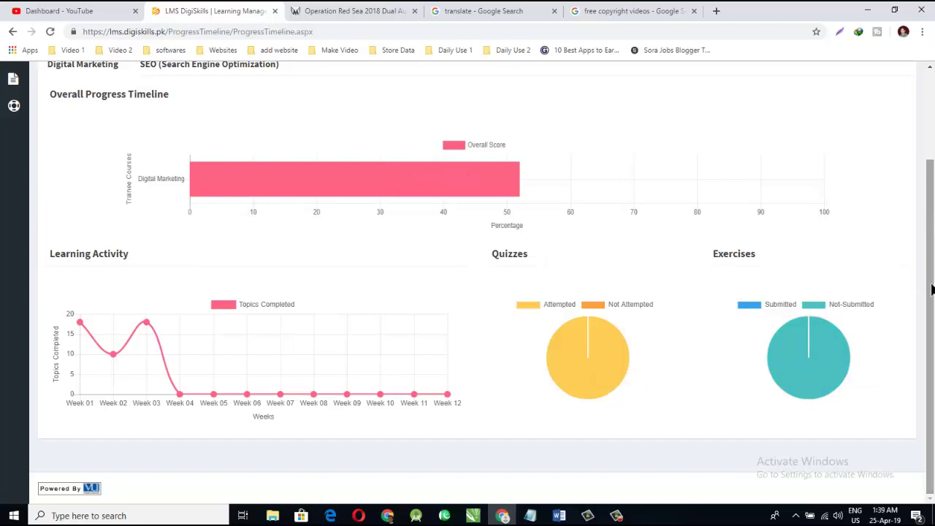
scroll(933, 285, "up", 2)
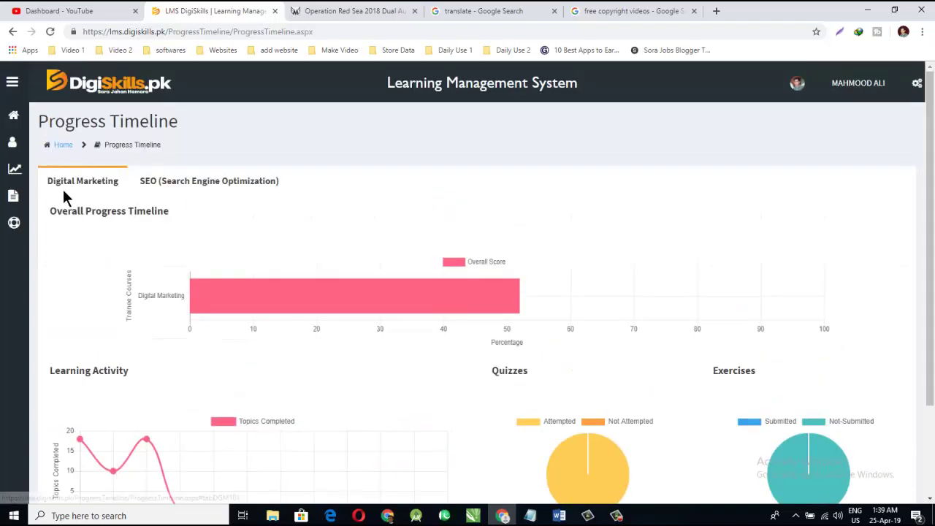
Show the SEO (Search Engine Optimization) course's progress and inspect its overall score and weekly learning activity charts.
left_click(194, 182)
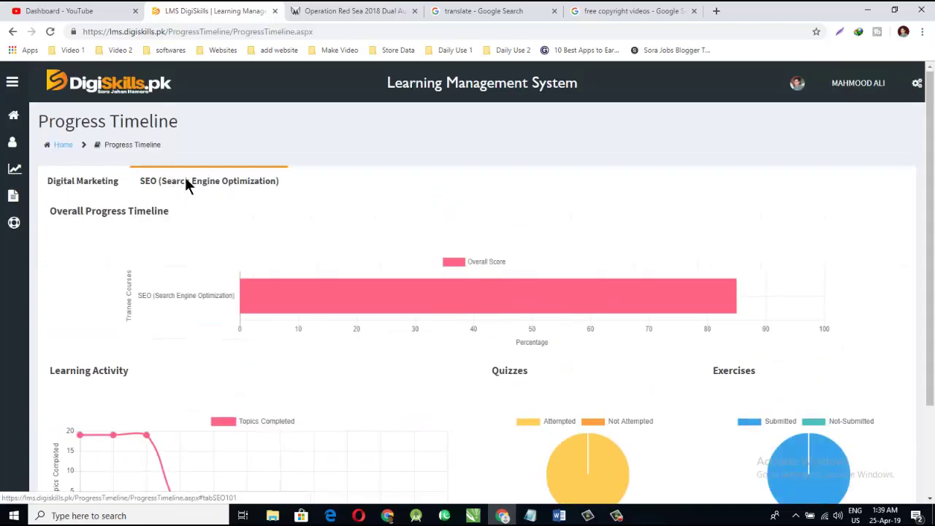
left_click_drag(928, 199, 931, 303)
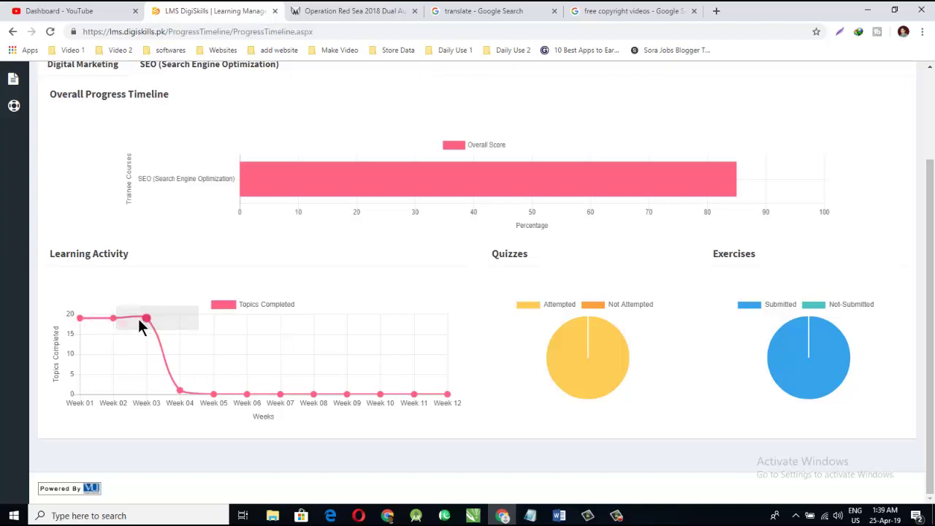
mouse_move(150, 320)
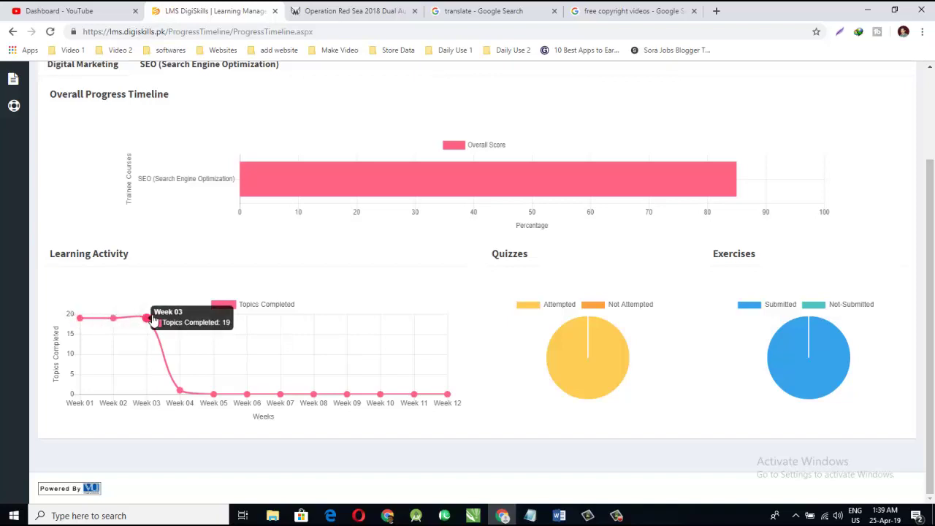
scroll(930, 329, "up", 2)
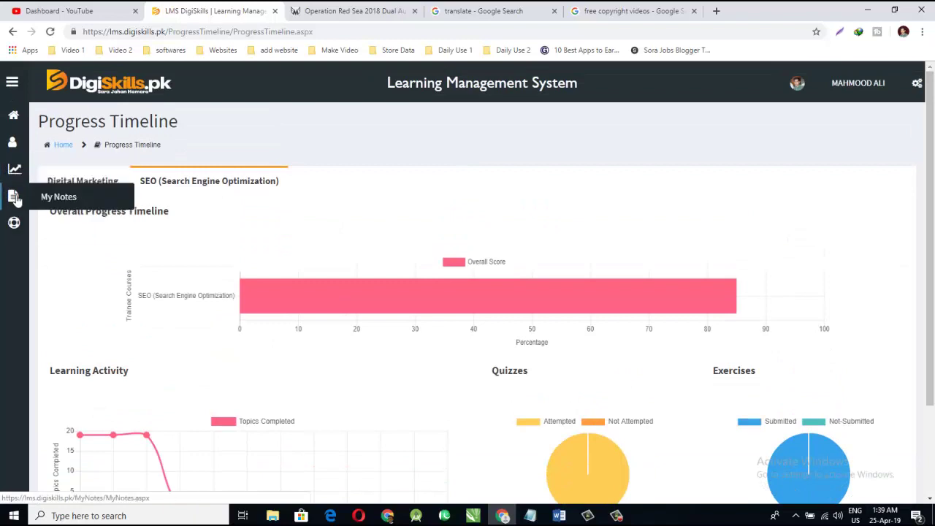
View the My Notes page, then return to the home page and look over its course and service sections.
left_click(15, 199)
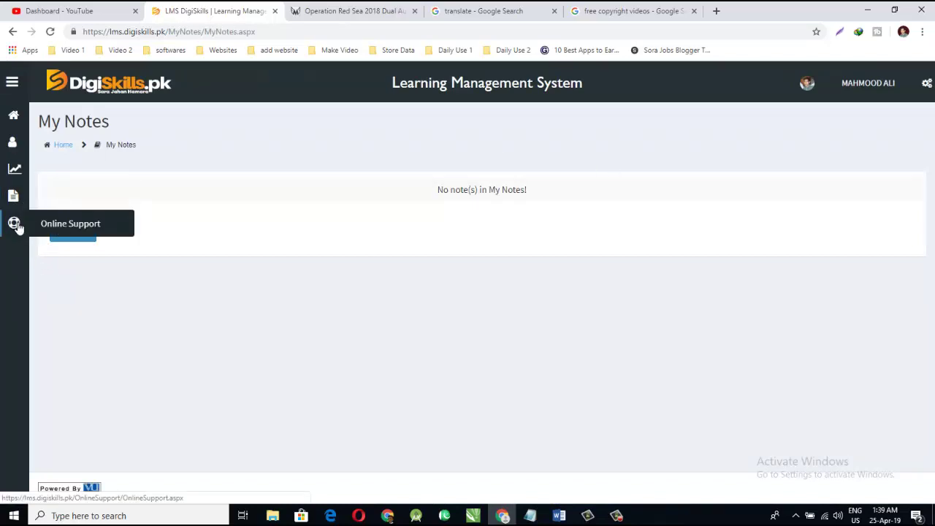
left_click(14, 117)
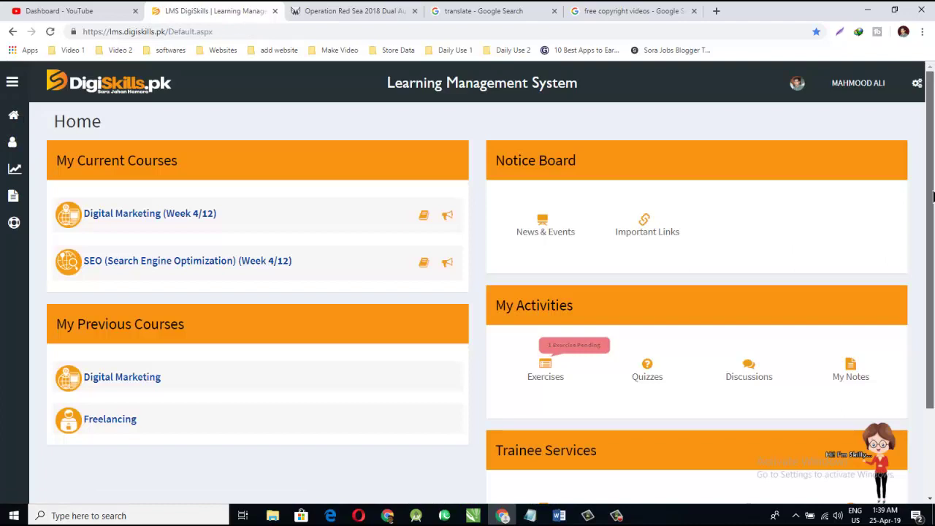
scroll(934, 196, "down", 3)
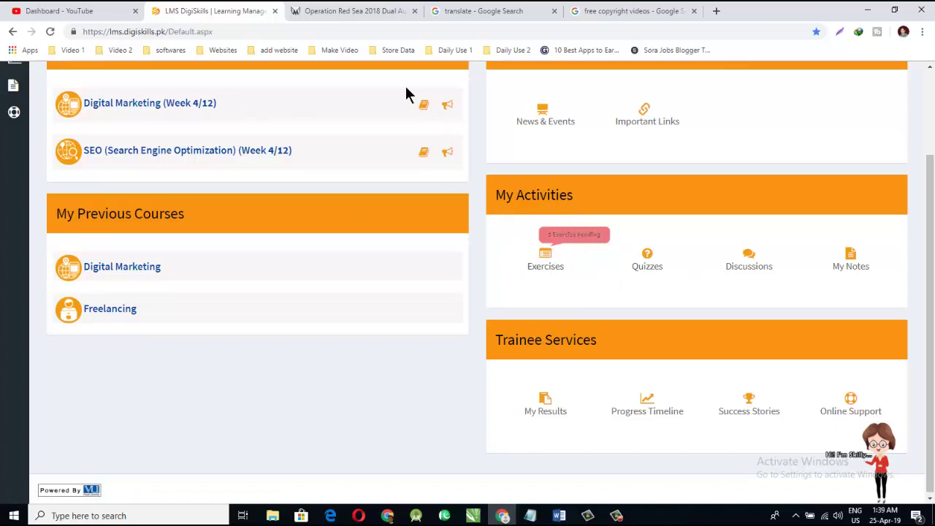
Read the Quiz 2 announcement of the current Digital Marketing course, highlighting its video topic range and opening and closing dates.
left_click(452, 106)
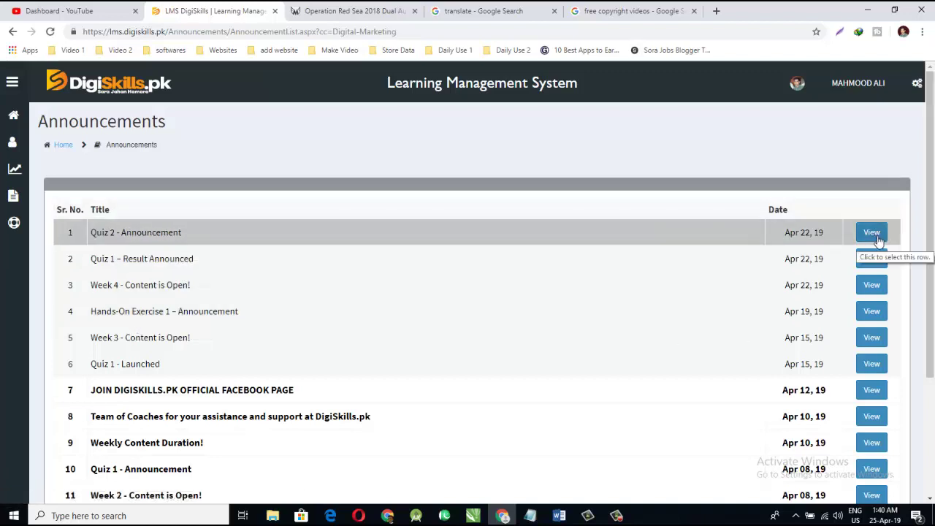
left_click(879, 241)
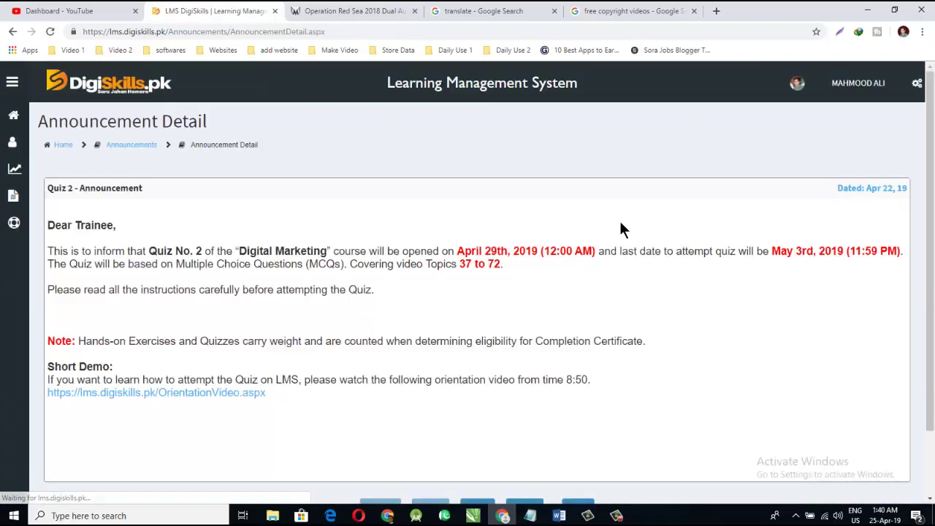
left_click_drag(477, 269, 501, 269)
left_click(484, 277)
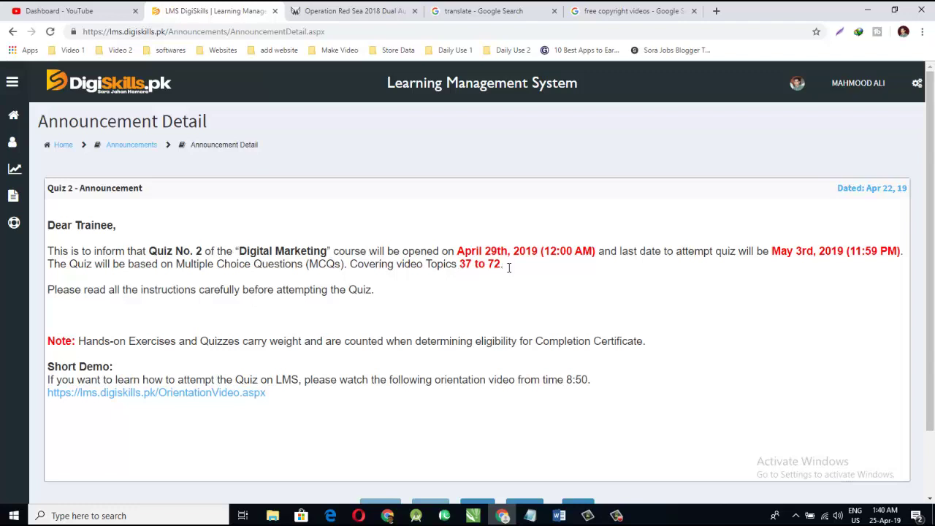
left_click_drag(509, 268, 459, 269)
left_click(242, 267)
left_click_drag(459, 255, 599, 254)
left_click(575, 261)
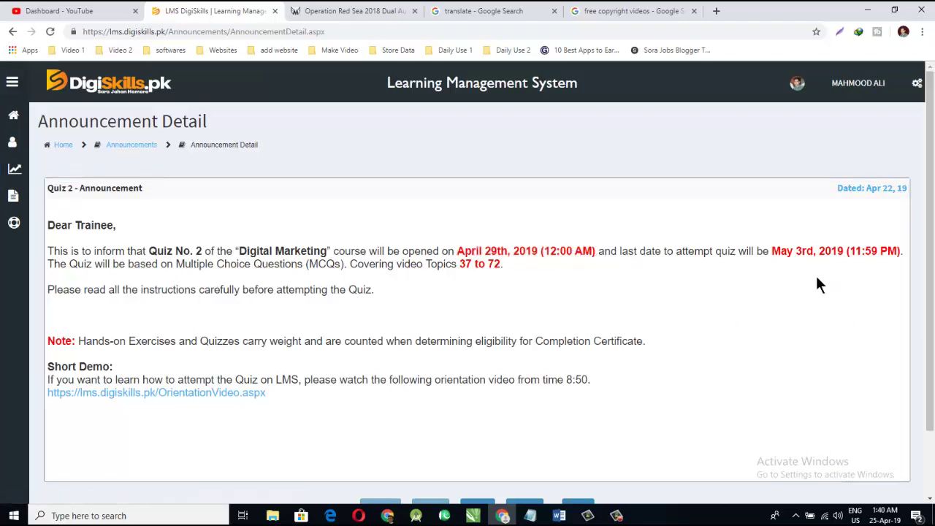
left_click_drag(778, 252, 813, 255)
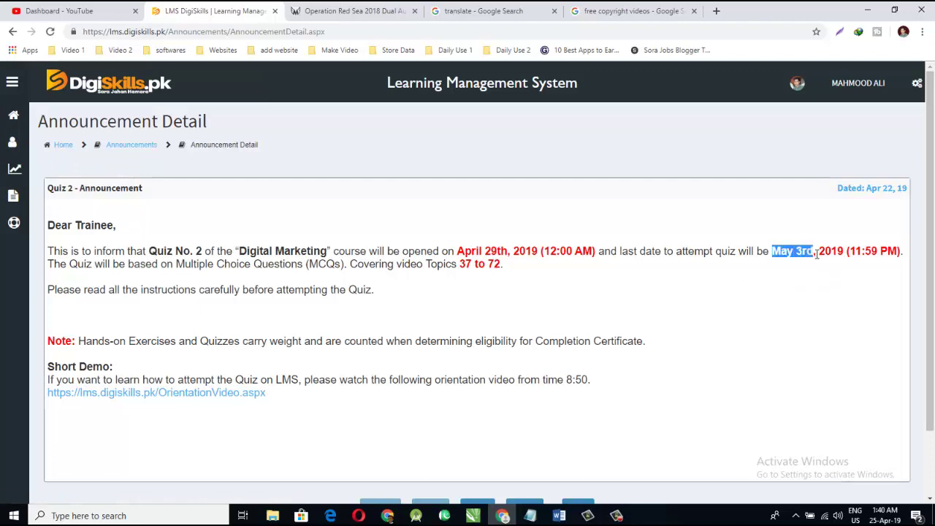
left_click(807, 261)
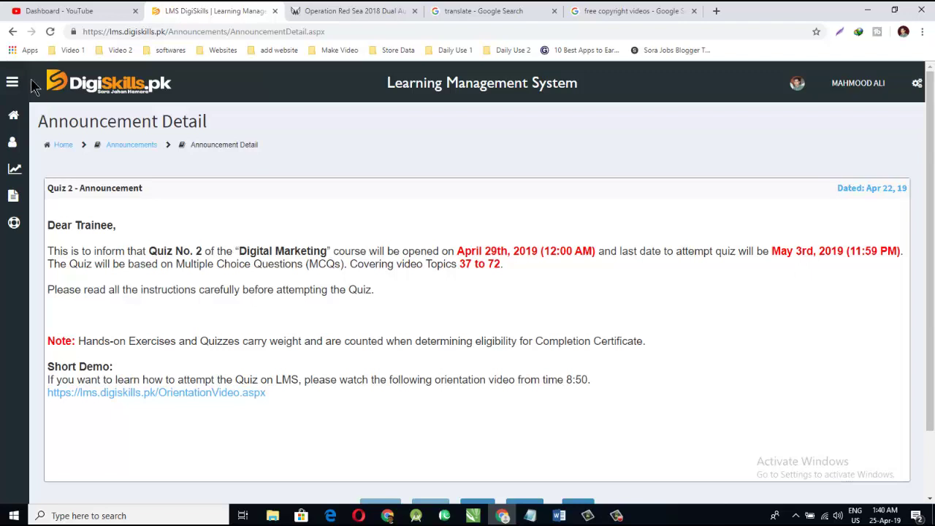
left_click(13, 33)
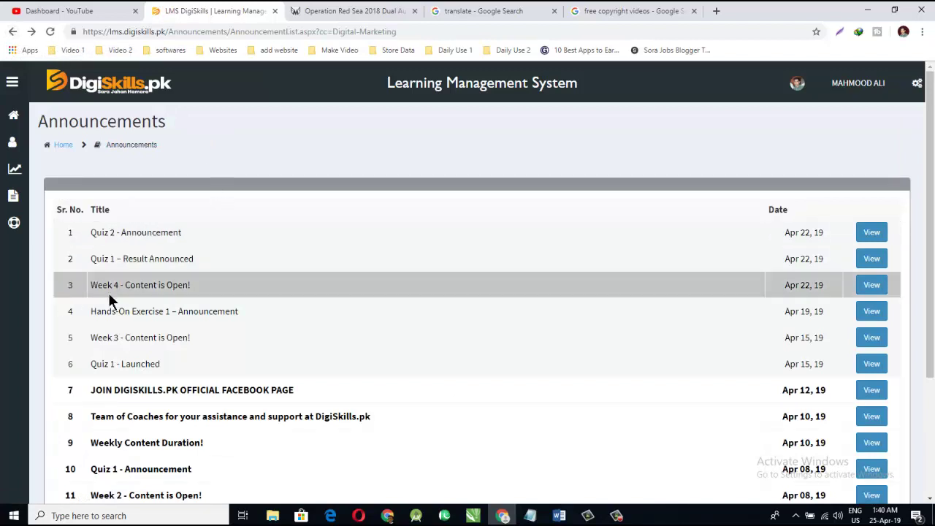
Read the "Week 4 - Content is Open!" announcement and go back to the home page's current courses.
left_click(173, 288)
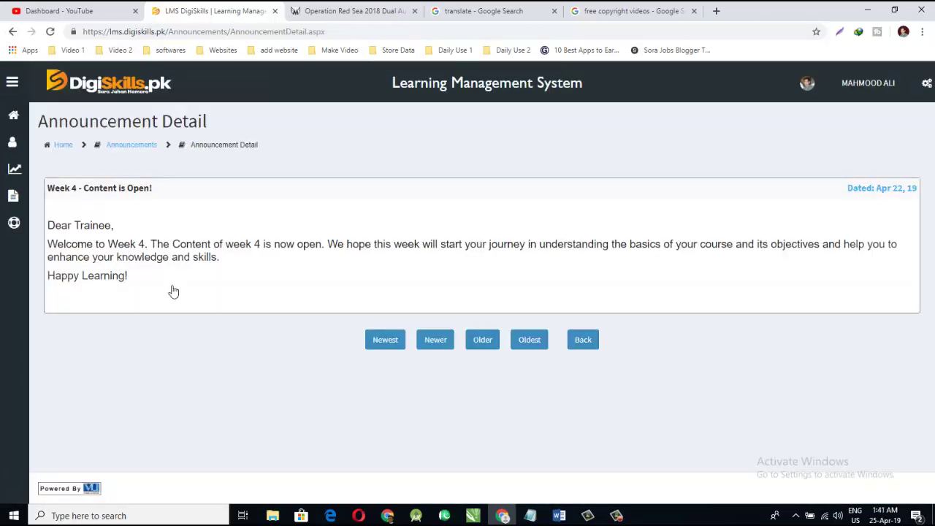
left_click(12, 31)
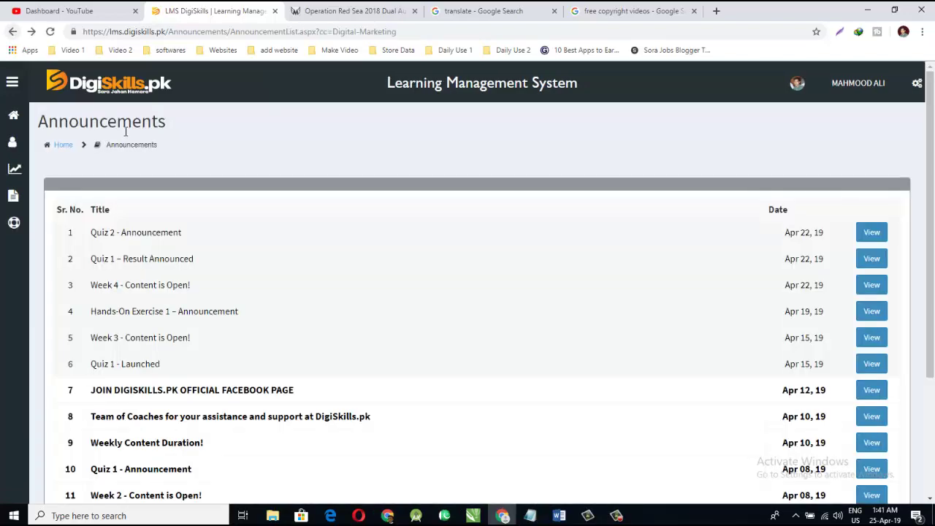
left_click(13, 34)
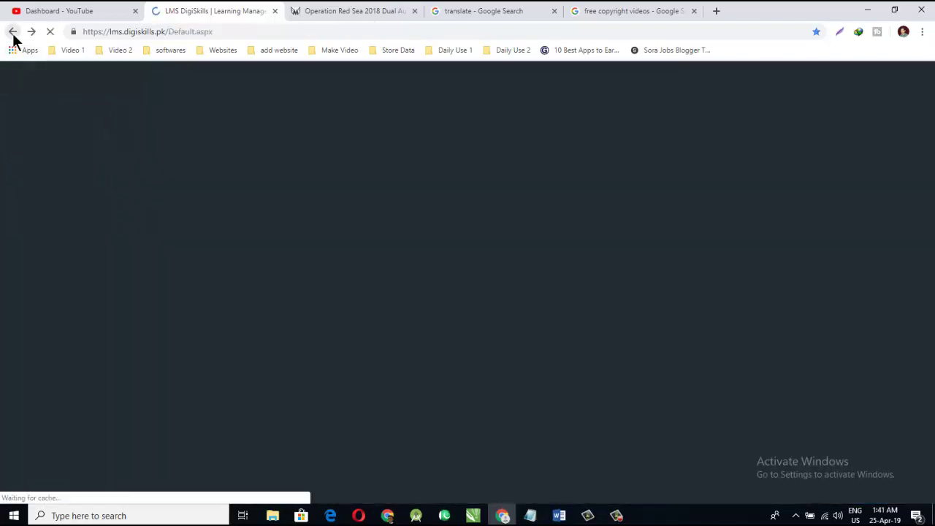
scroll(487, 219, "up", 3)
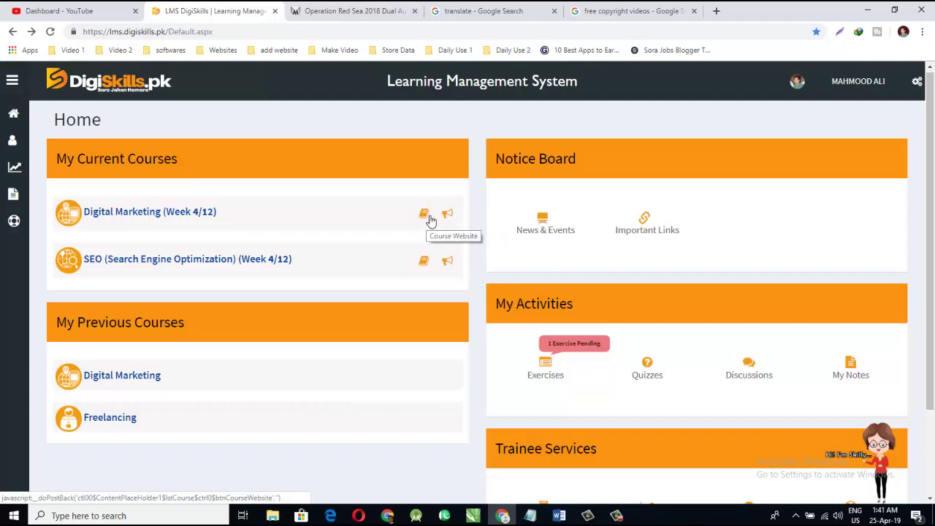
Open the SEO course website and expand Week 03 to check its topics' completion status.
left_click(424, 263)
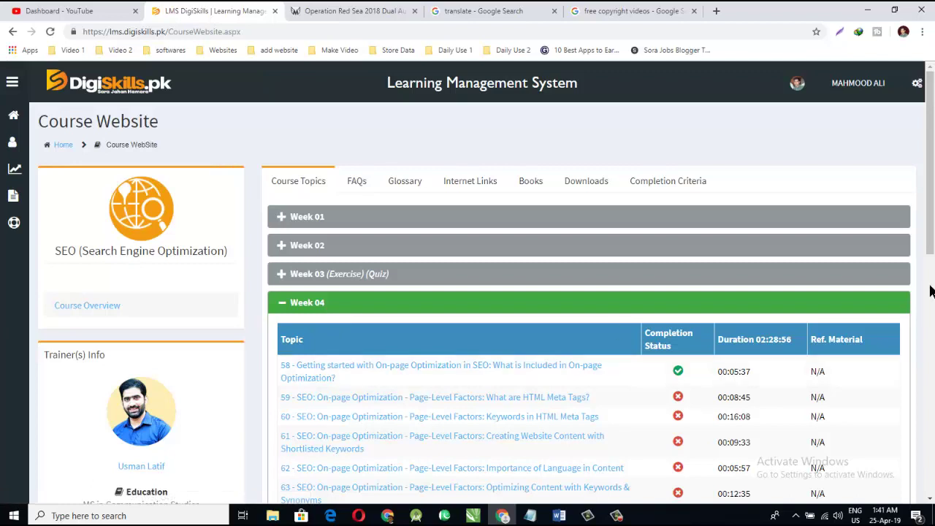
left_click_drag(932, 237, 919, 278)
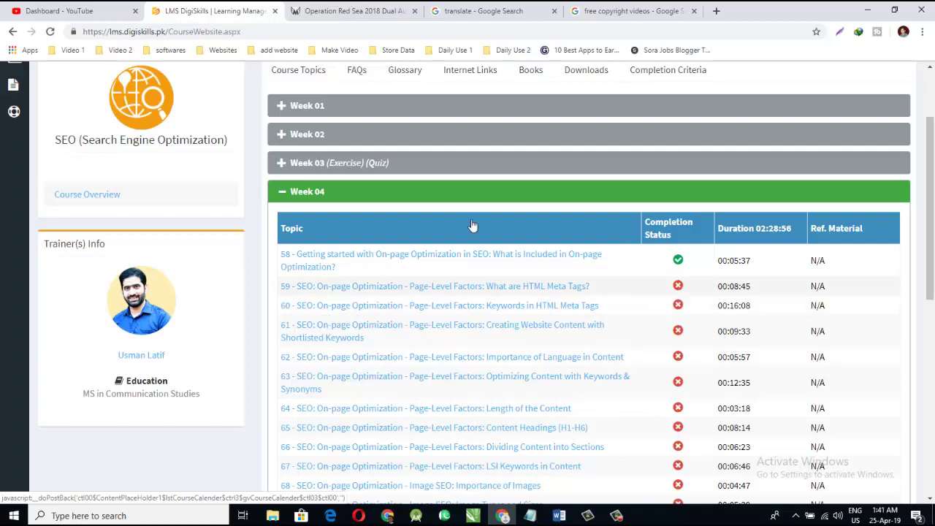
left_click(307, 168)
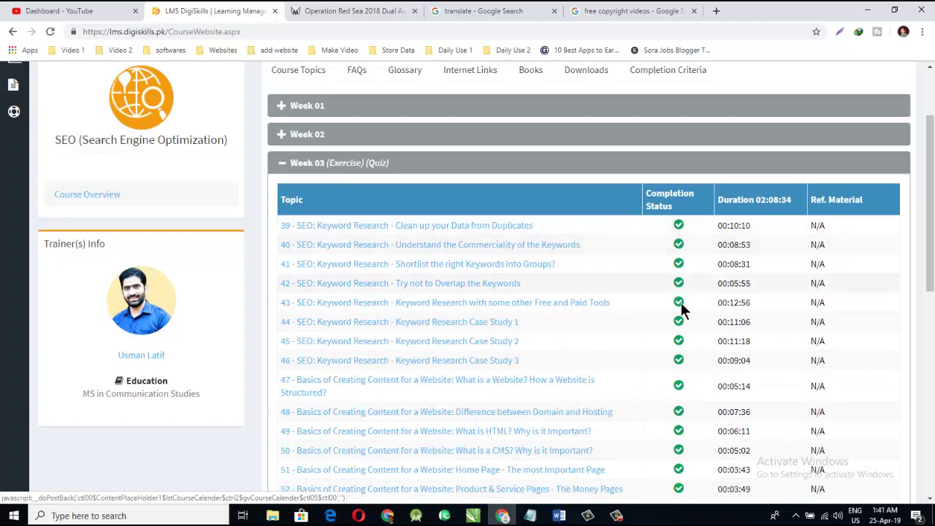
mouse_move(929, 155)
left_mouse_down()
mouse_move(930, 286)
mouse_move(930, 150)
left_mouse_up()
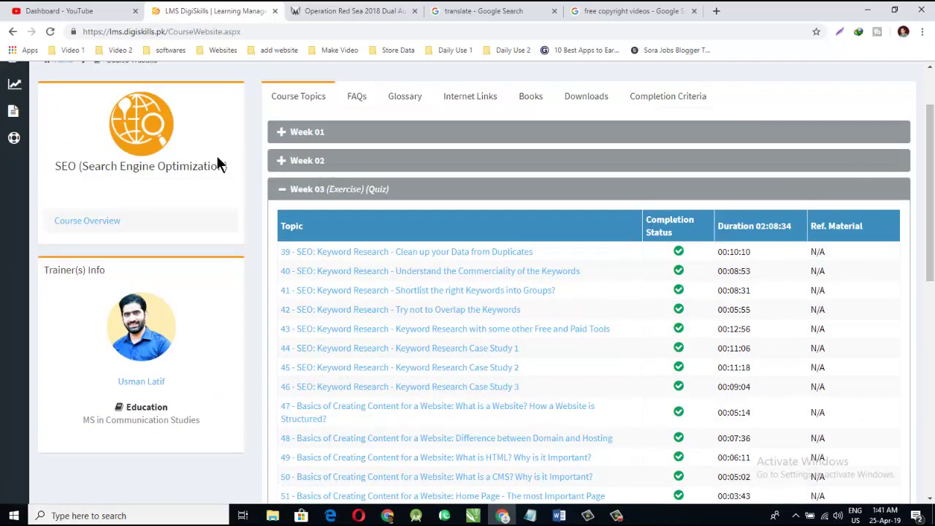
Collapse Week 03 and review the full Week 04 topic list with its completion statuses.
left_click(291, 190)
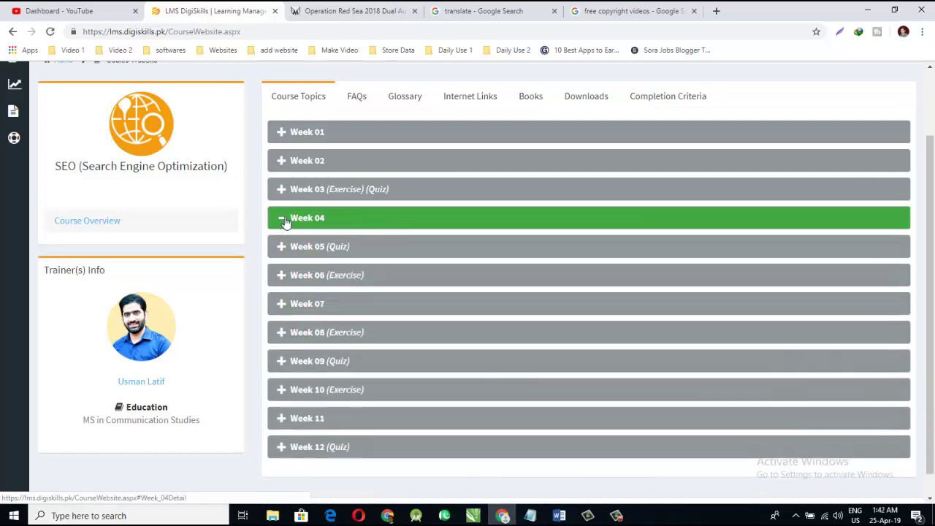
left_click(286, 223)
left_click_drag(929, 256, 930, 343)
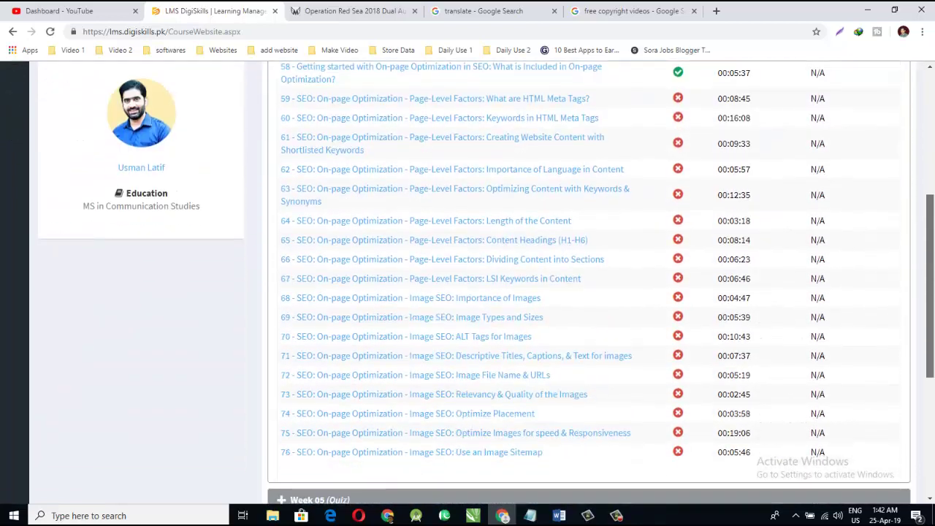
scroll(930, 344, "up", 4)
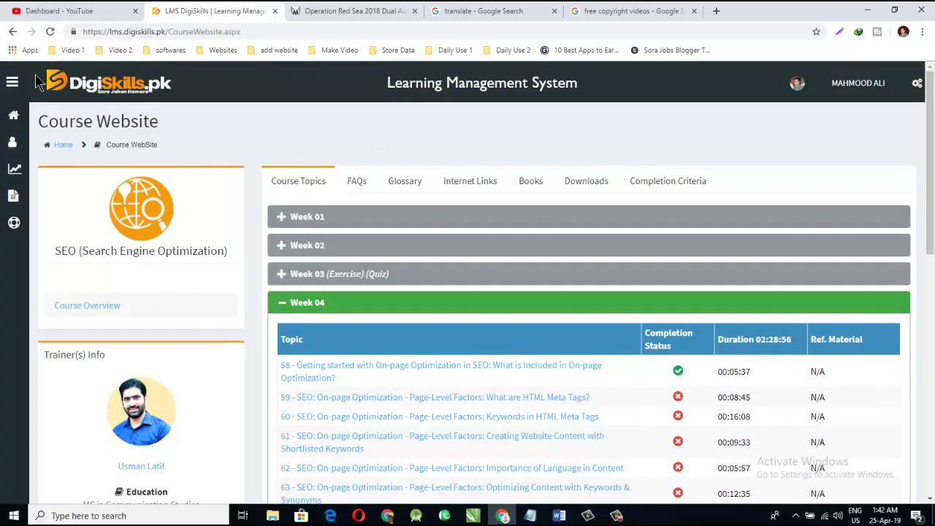
Return to the home page and reopen the SEO (Search Engine Optimization) course website.
left_click(16, 122)
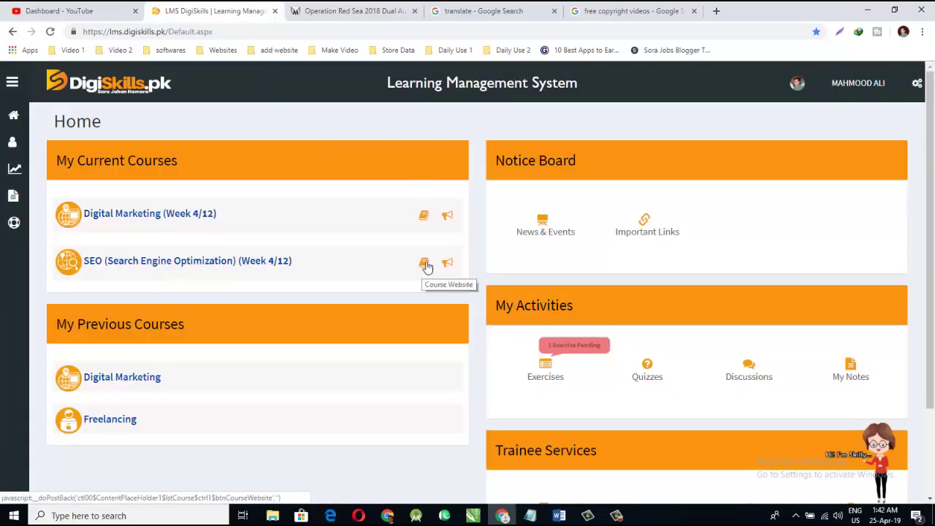
left_click(426, 264)
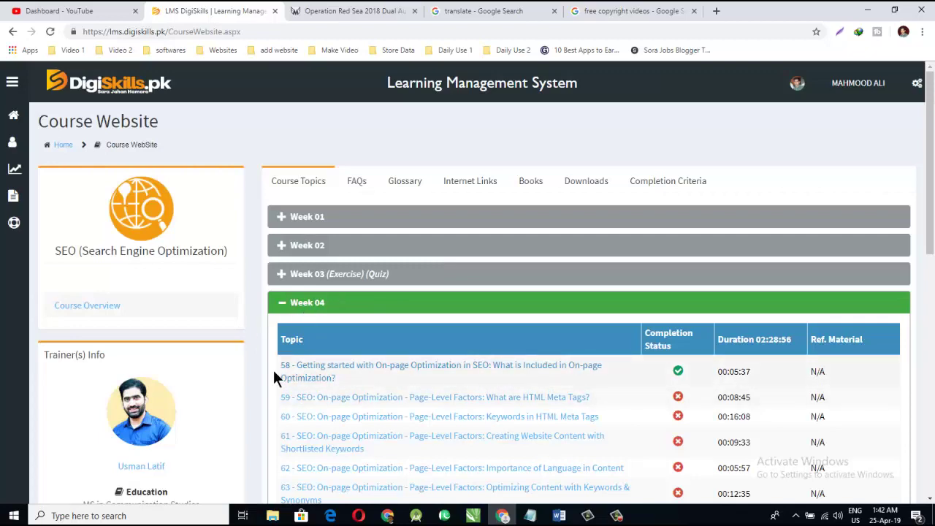
Examine the Week 04 topics of the SEO course with their completion statuses and durations.
scroll(929, 164, "down", 3)
scroll(929, 220, "down", 2)
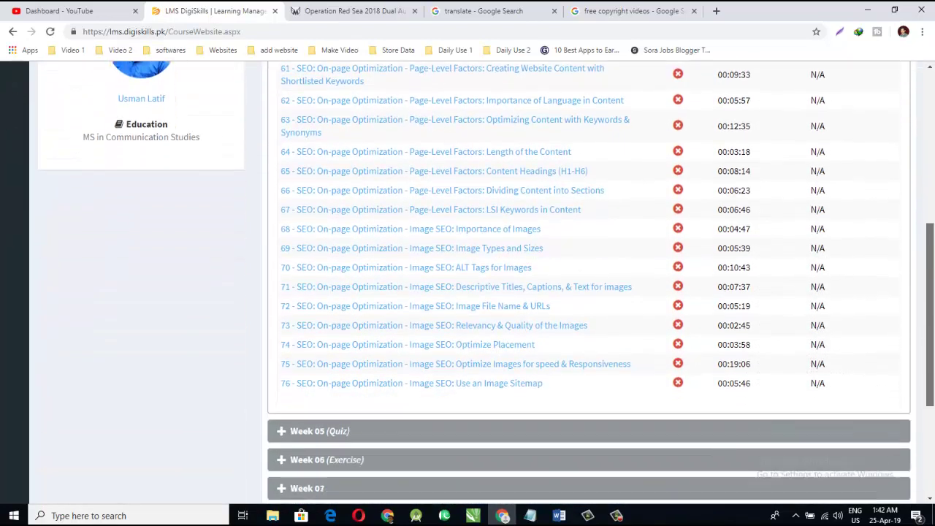
scroll(929, 219, "up", 1)
left_click_drag(933, 262, 927, 257)
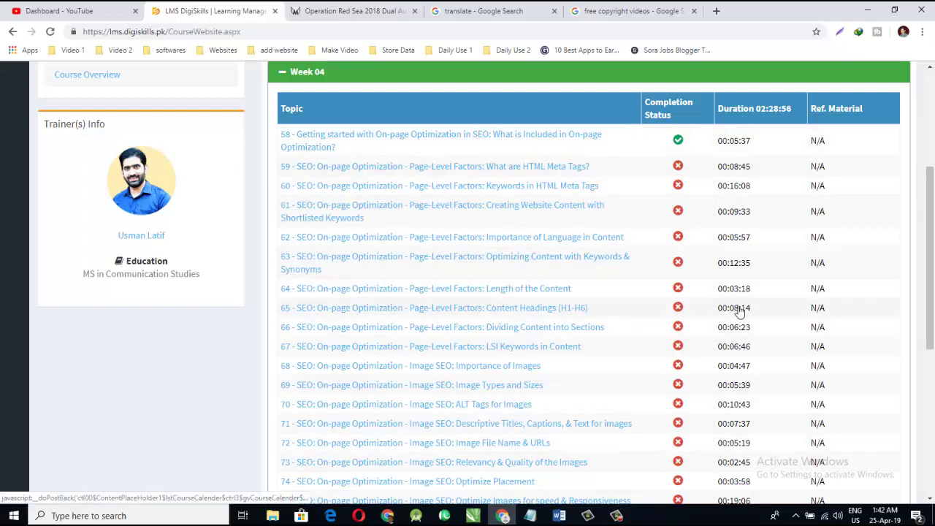
left_click_drag(931, 263, 931, 189)
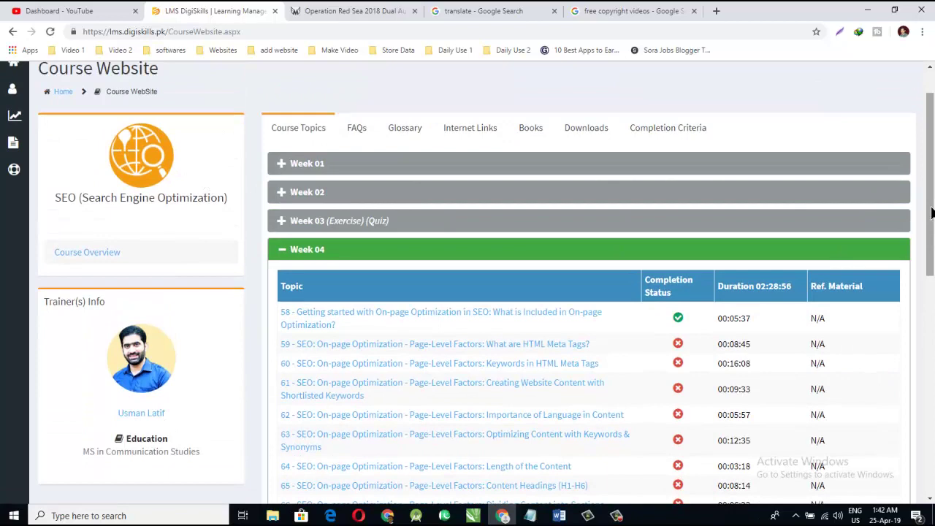
left_click_drag(931, 211, 931, 318)
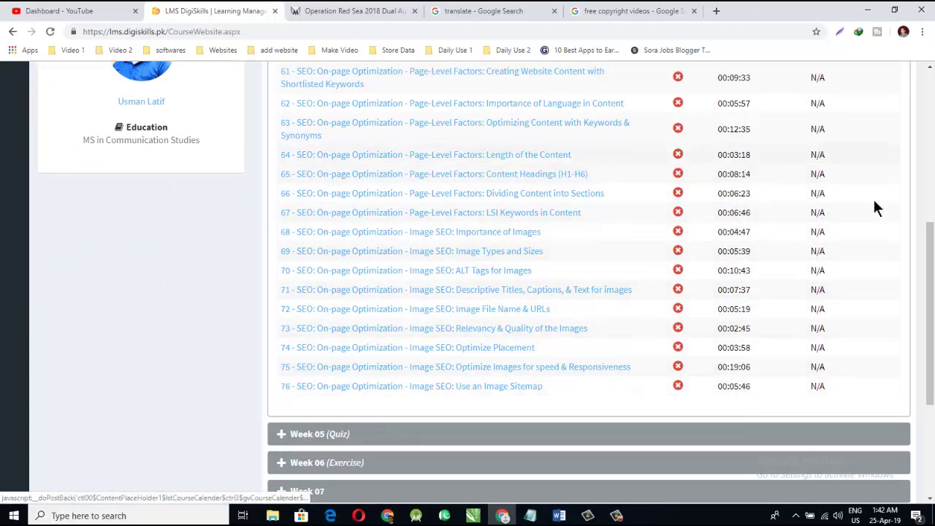
left_click_drag(928, 295, 928, 172)
left_click_drag(932, 120, 933, 175)
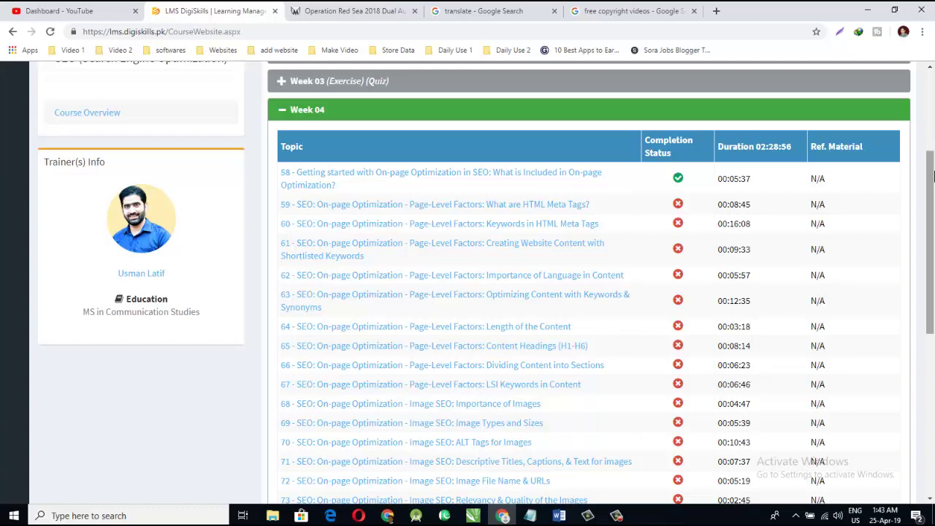
left_click_drag(932, 180, 907, 110)
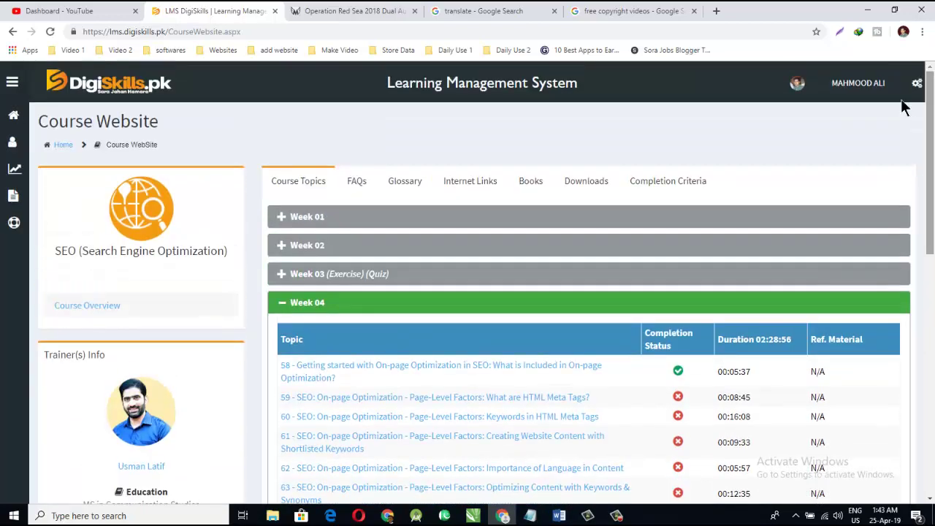
Return to the home page and look over its course, notice board, activity and trainee service sections.
left_click(11, 36)
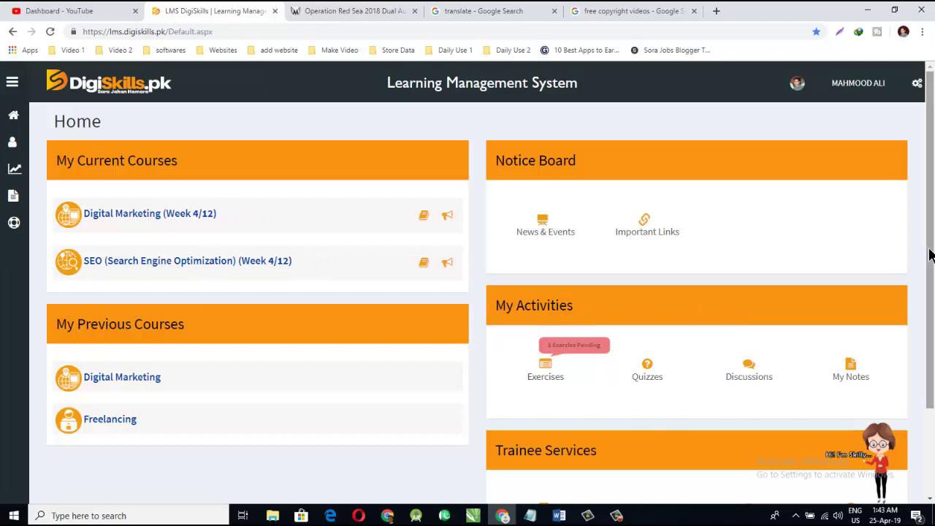
left_click_drag(930, 255, 931, 279)
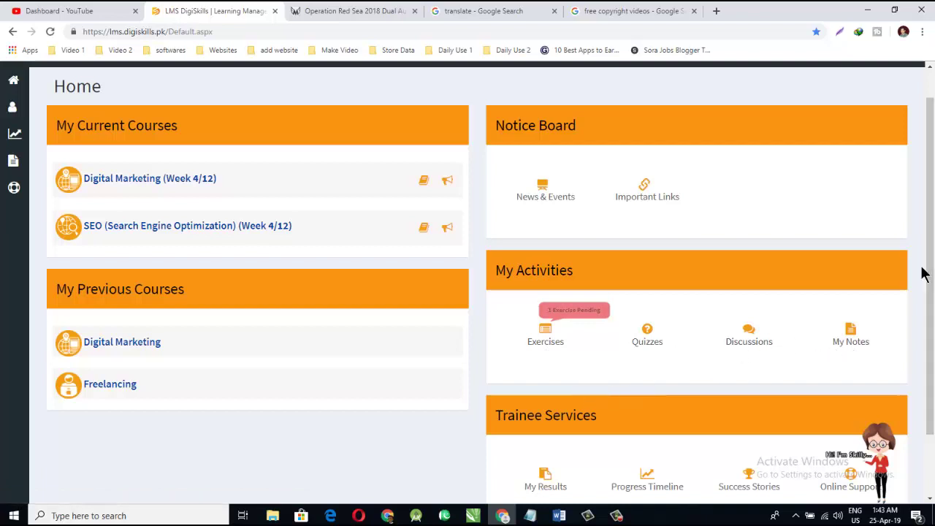
scroll(922, 274, "down", 1)
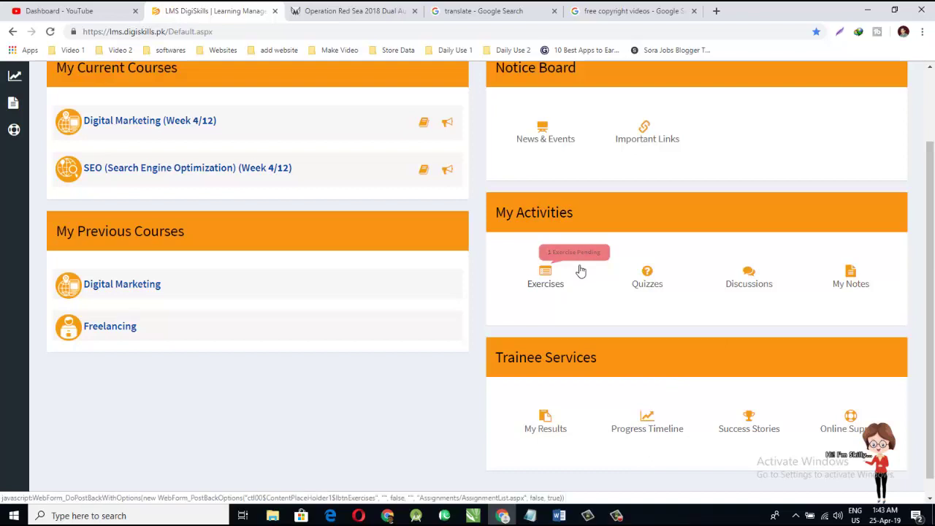
Open the exercises list, view the submission page for Digital Marketing Hands-On Exercise 1, and return to the list.
left_click(544, 277)
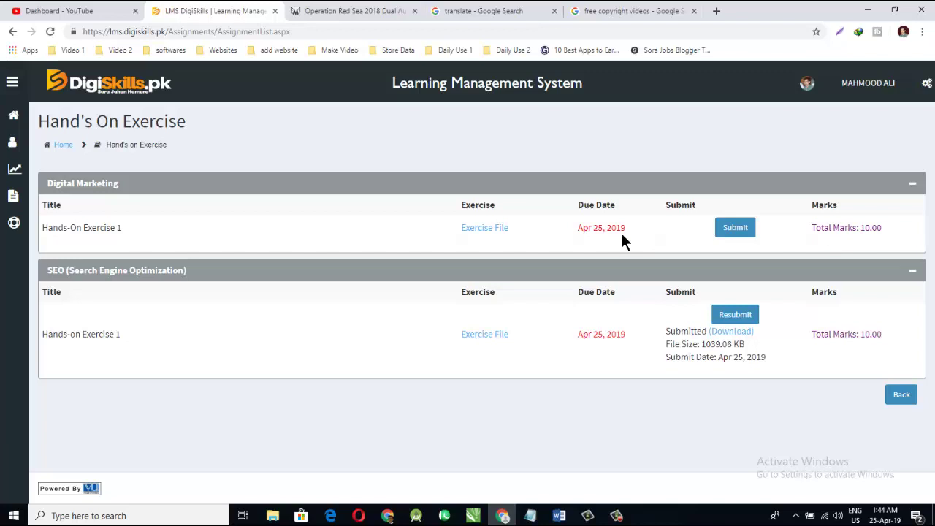
left_click(732, 232)
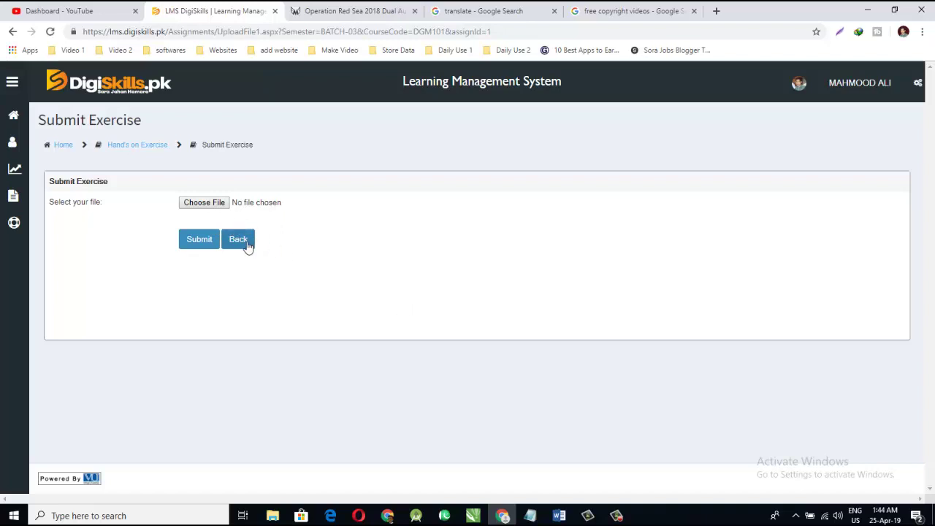
left_click(8, 31)
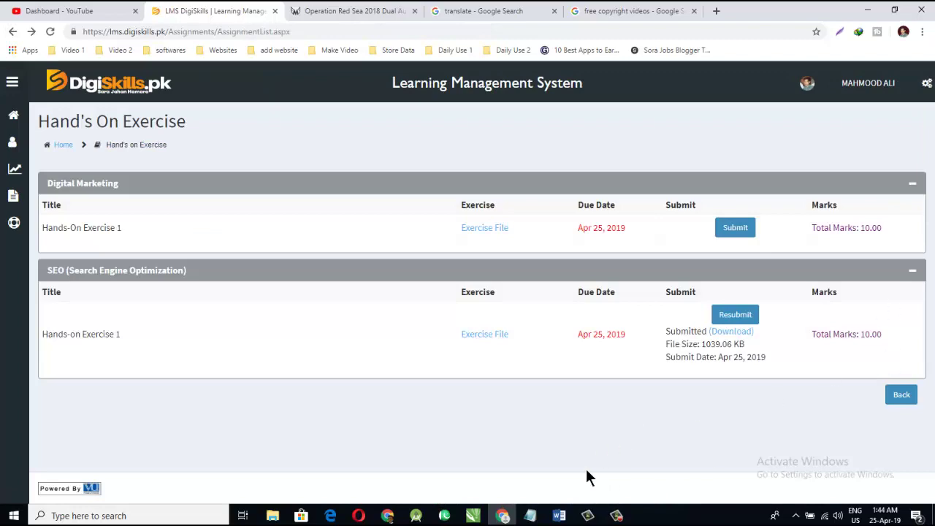
Switch to Word, look through "SEO Hand on Exercise # 1.docx", and minimize it.
left_click(559, 516)
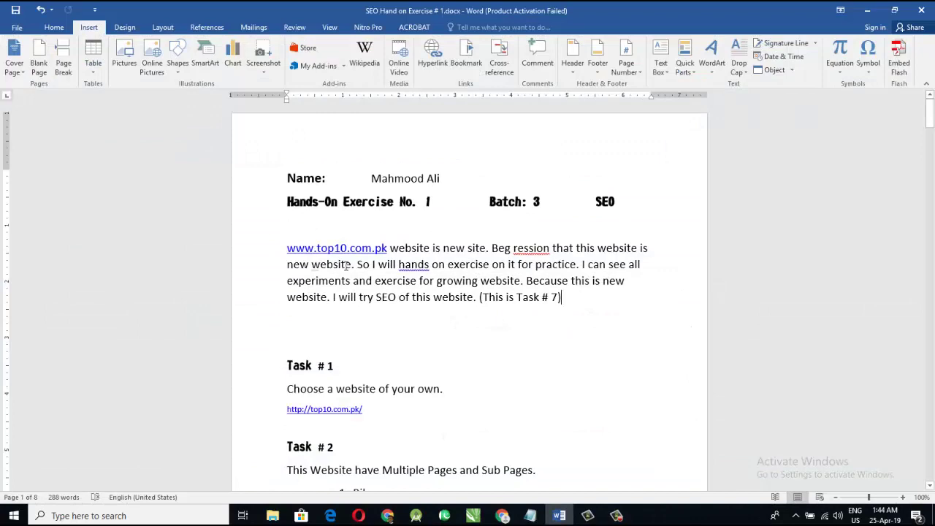
left_click_drag(931, 114, 932, 305)
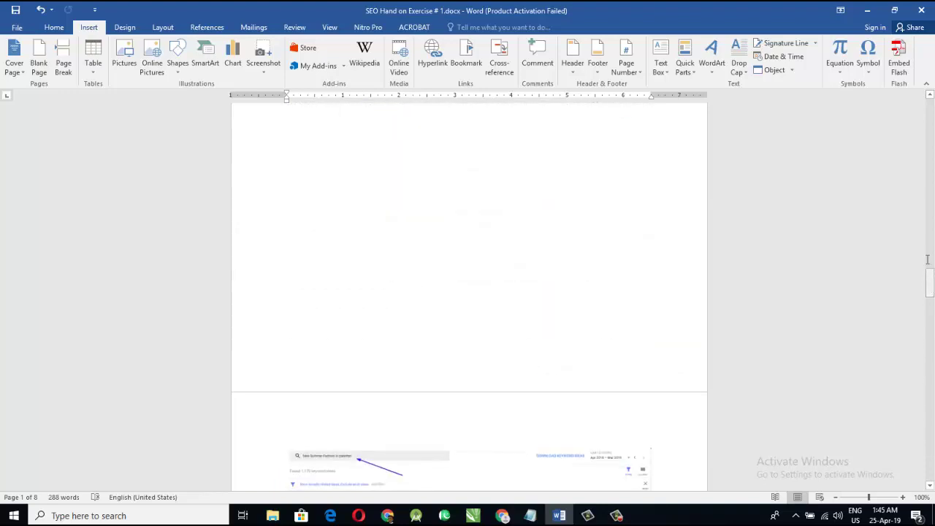
left_click(869, 10)
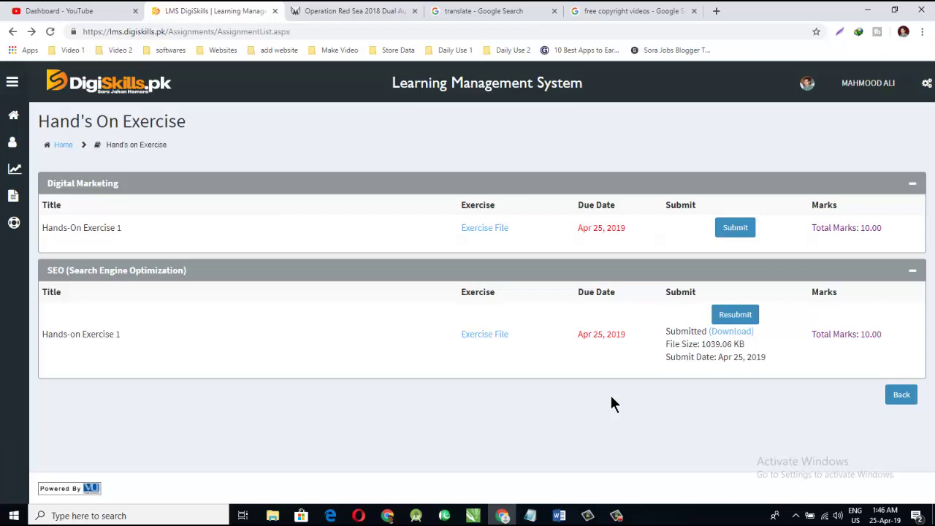
Check the Digital Marketing and SEO quiz dates, submit statuses and results from the home page, and return there.
left_click(11, 121)
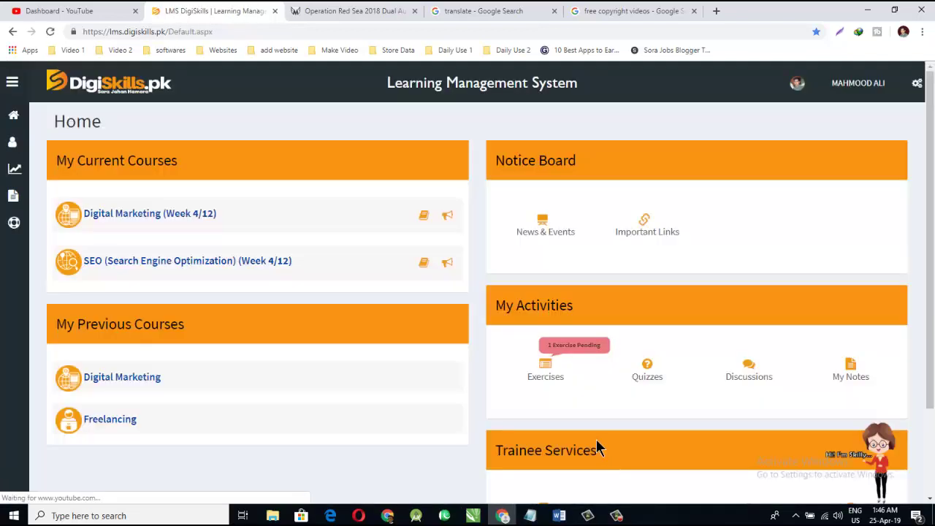
left_click(649, 369)
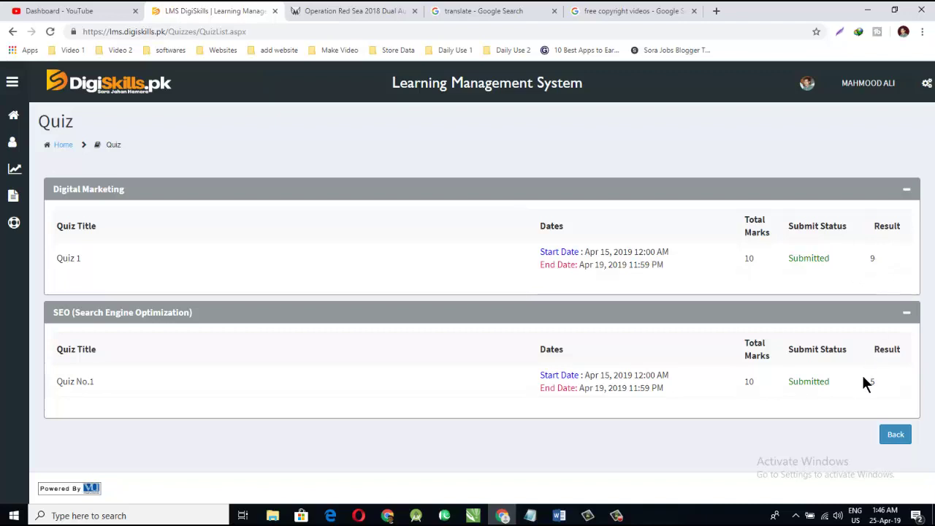
left_click_drag(870, 381, 881, 375)
left_click_drag(879, 263, 870, 259)
left_click(176, 267)
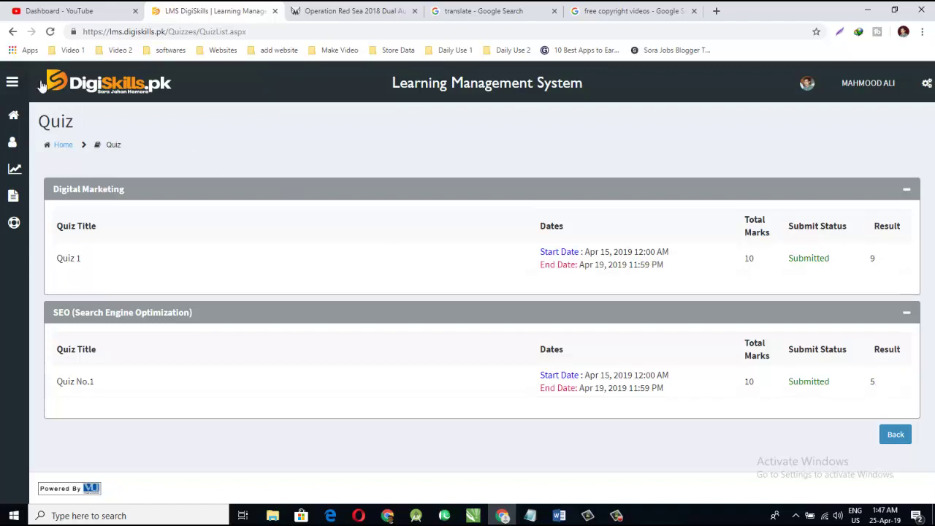
left_click(14, 118)
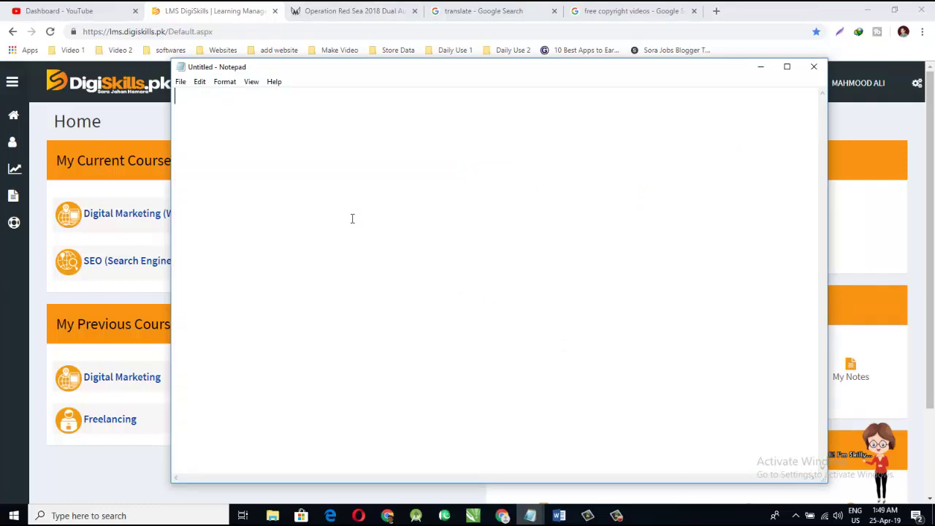
In a blank Notepad document, list "60 Video = 60", "Quizz= 20", "Exersise = 20" and "Total Marks = 100" on separate lines.
type("60 Video = 60")
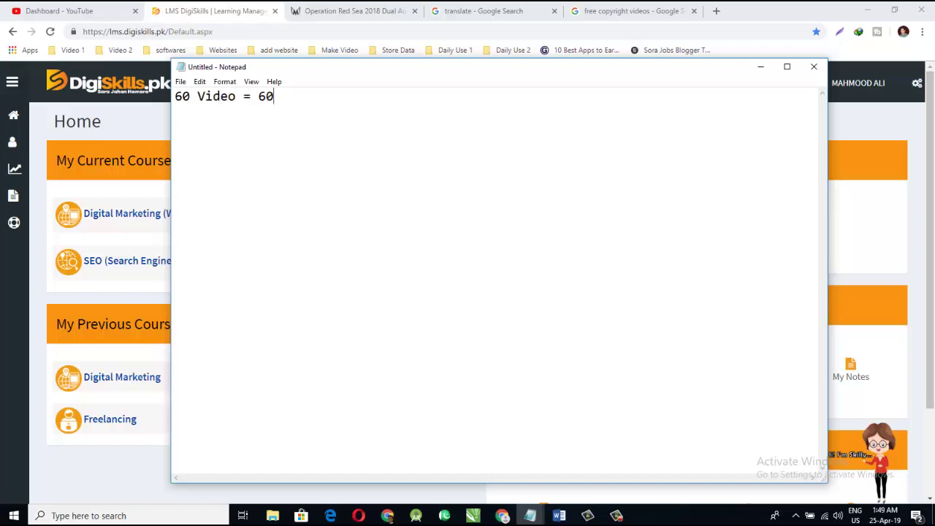
key("Return")
type("Quizz= 20Exe")
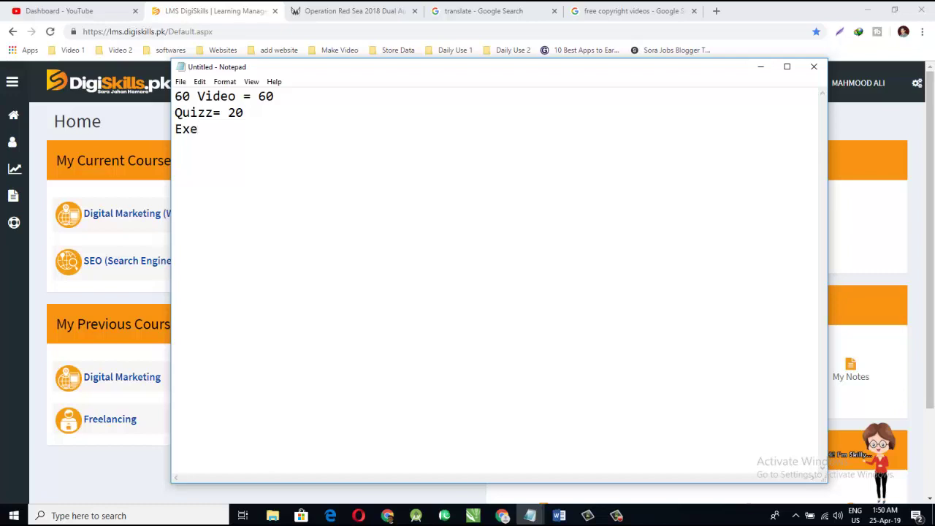
type("rsic")
key("BackSpace")
type("se = 20 To")
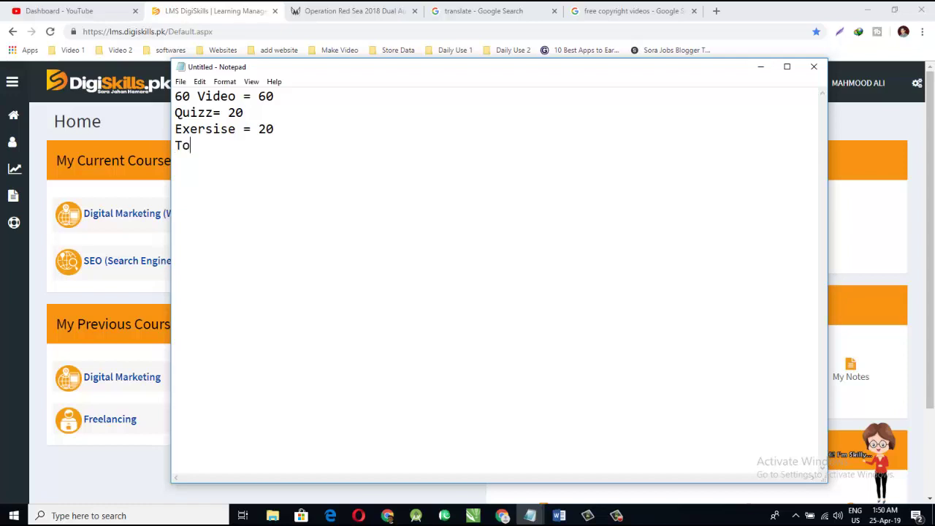
type("tal Marks = 100")
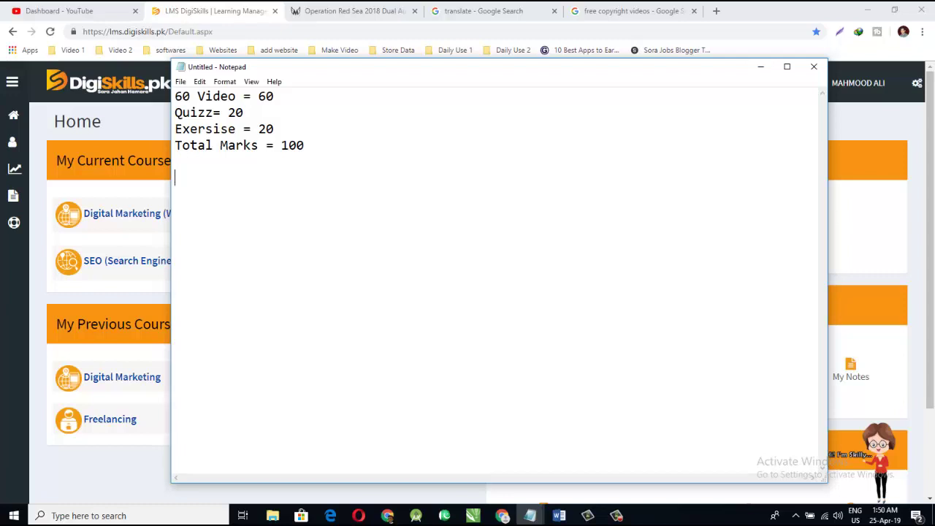
Below the totals, after a blank line, write "Pass Marks = 60-15 = 75".
type("60")
left_click(175, 178)
type("Pass")
type("Marks ")
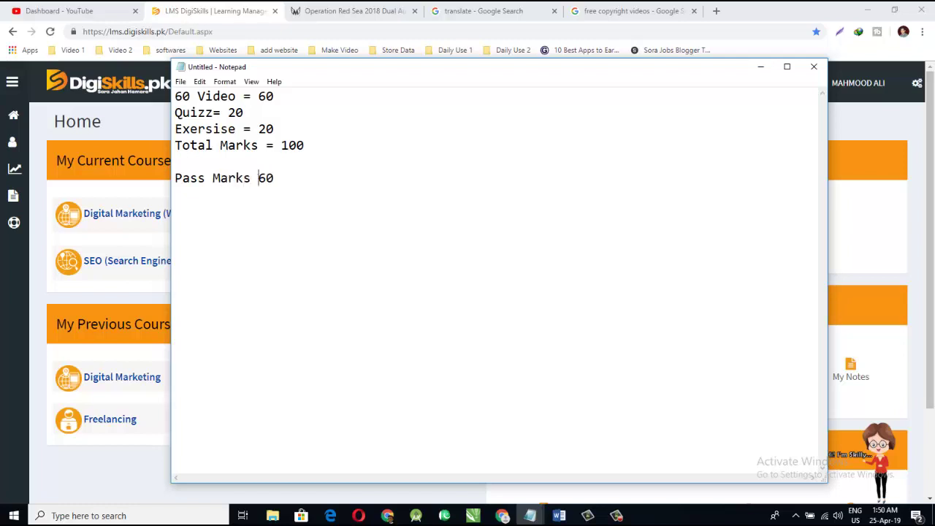
type("=")
left_click(281, 178)
key("Return")
key("BackSpace")
key("Right")
key("Return")
key("Right")
key("Right")
key("Right")
key("Right")
key("Right")
key("Right")
key("Right")
key("Right")
key("Right")
key("Right")
key("Right")
key("Right")
key("Right")
key("Right")
key("Right")
key("Right")
key("Left")
type("-15 = 75")
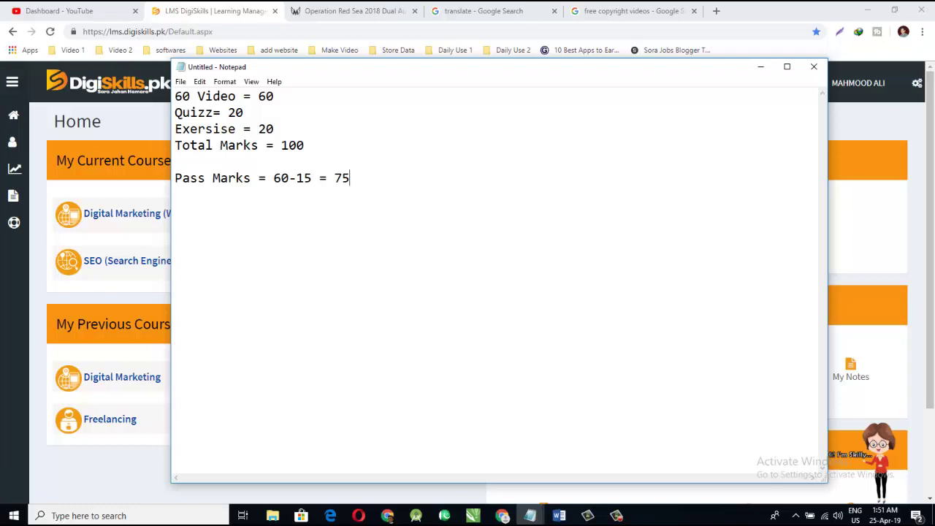
Insert a second "-15" into the Pass Marks calculation before the equals sign.
key("Left")
key("Left")
key("Left")
key("Left")
key("Left")
key("BackSpace")
type("-15")
Append a percent sign to the video, quiz, exercise, total marks and pass marks values.
left_click(288, 105)
type("%")
left_click(259, 117)
type("%")
left_click(284, 135)
type("%")
key("Down")
key("End")
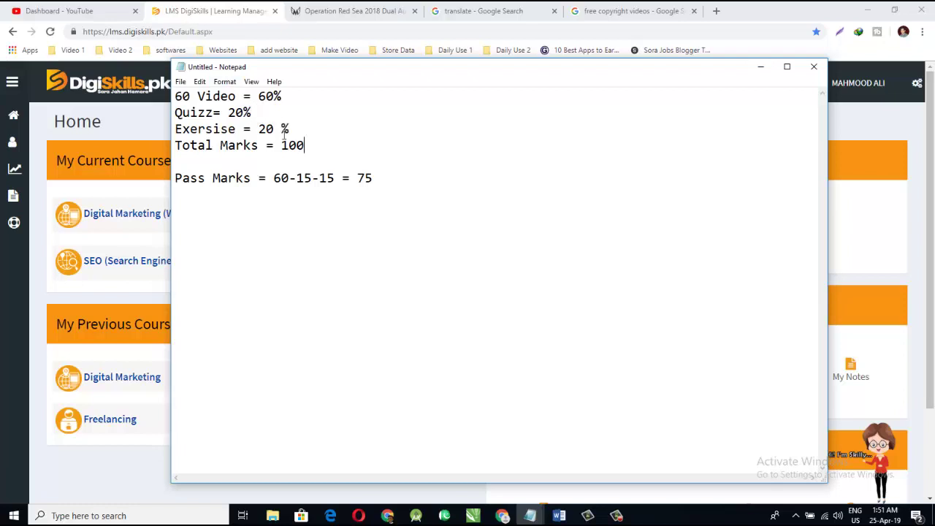
type("%")
left_click(382, 179)
type("%")
key("Return")
Replace both minus signs in the Pass Marks calculation with plus signs so it reads "60+15+15".
key("Left")
key("Left")
key("Left")
key("Left")
key("Left")
key("Left")
key("Left")
key("Right")
type("-")
key("BackSpace")
key("Left")
key("Left")
key("Left")
key("Left")
key("Left")
key("BackSpace")
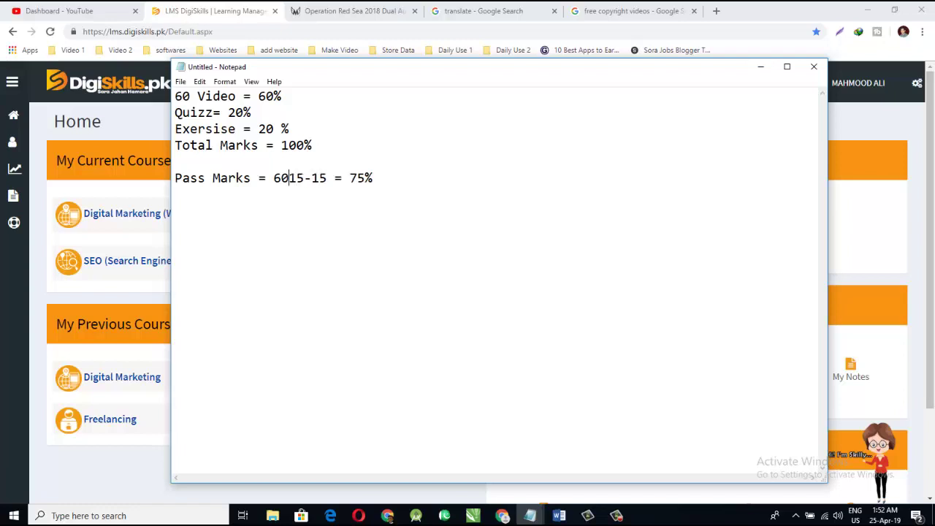
type("+")
key("Right")
key("Right")
key("Right")
key("Right")
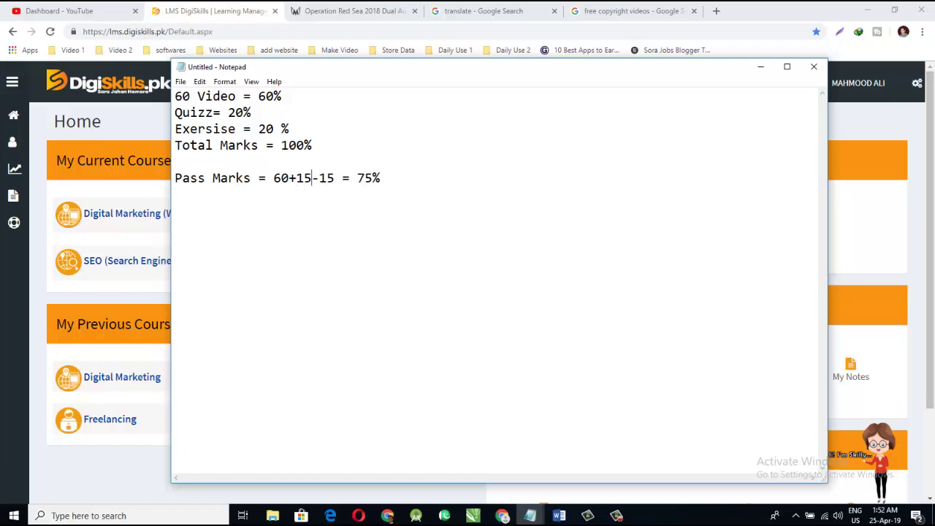
key("BackSpace")
type("_")
key("BackSpace")
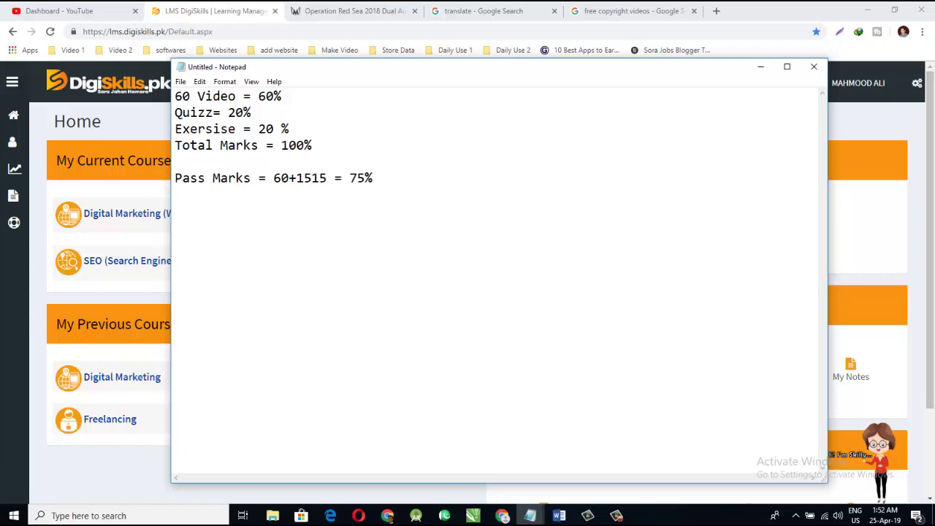
type("+")
Change the Pass Marks result to 90% and minimize Notepad.
key("Right")
key("Right")
key("Right")
key("Left")
key("BackSpace")
key("Delete")
type("90")
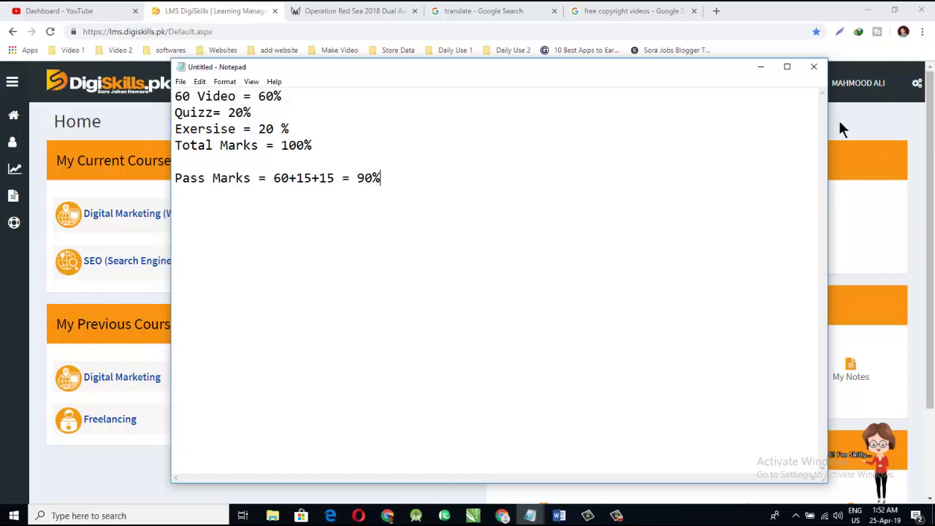
left_click(760, 67)
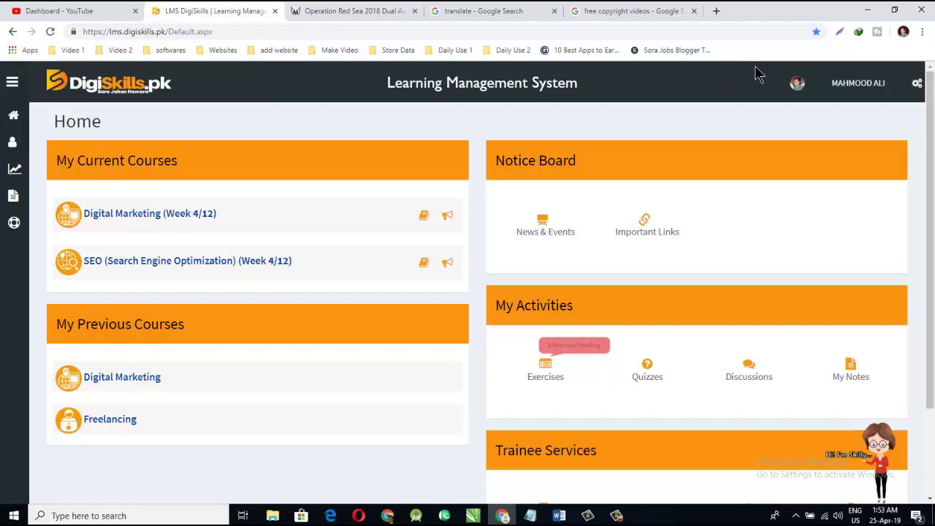